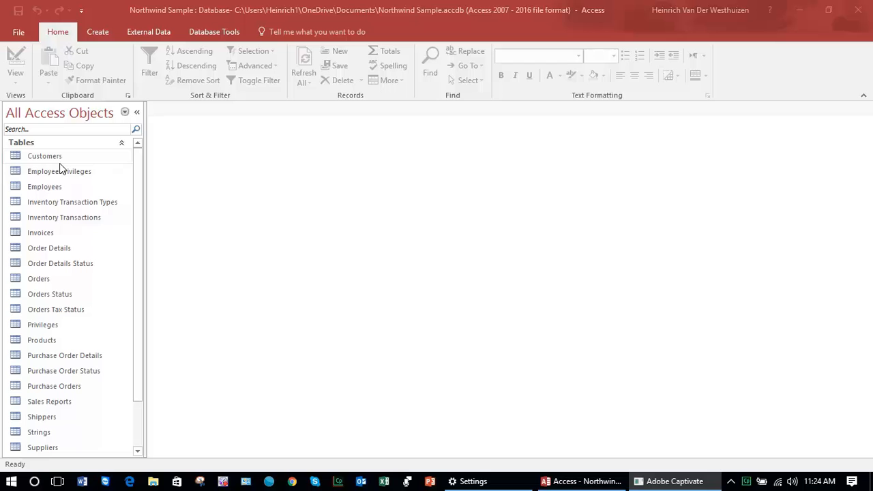
Open the Customers table in Datasheet View and place the cursor in the Company B field.
{"action": "left_click", "coordinate": [51, 157]}
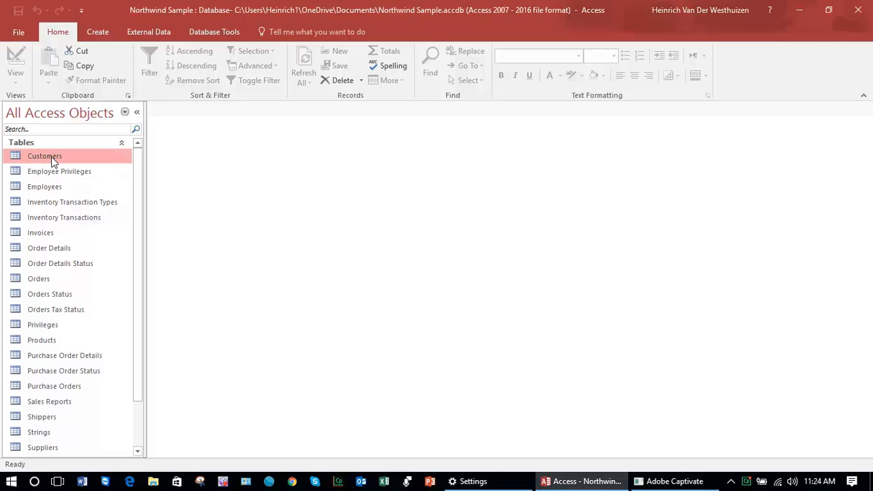
{"action": "double_click", "coordinate": [52, 157]}
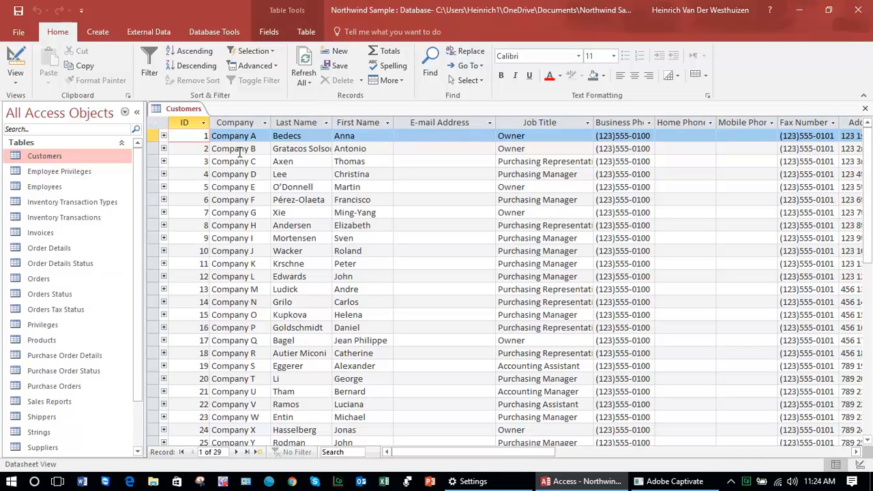
{"action": "left_click", "coordinate": [235, 148]}
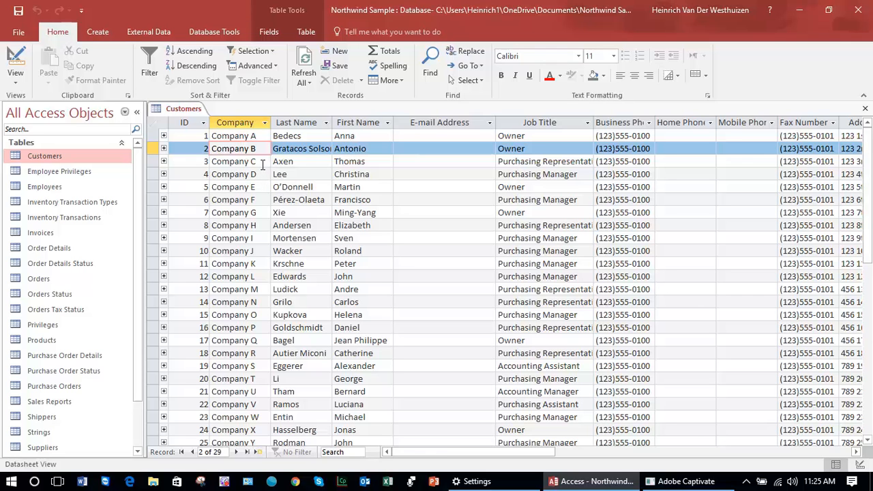
Select the ID, Company, Last Name, First Name, E-mail Address and Job Title columns in turn to review the table's fields.
{"action": "left_click", "coordinate": [187, 123]}
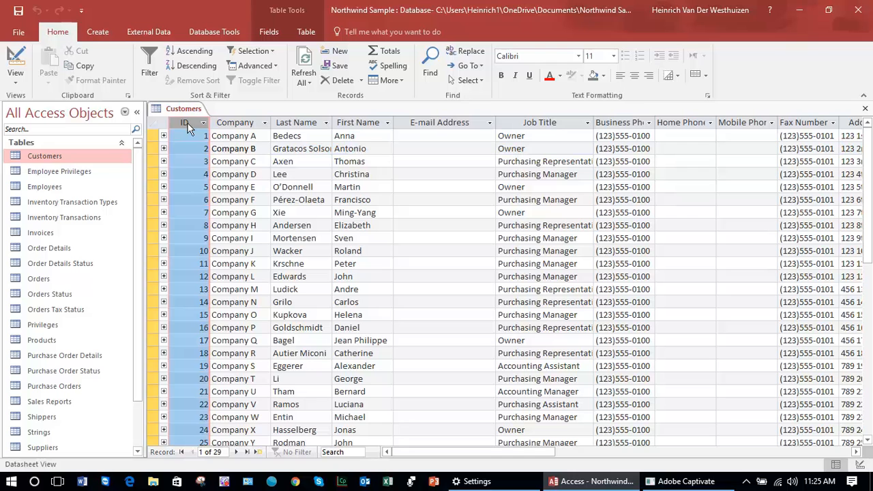
{"action": "left_click", "coordinate": [235, 124]}
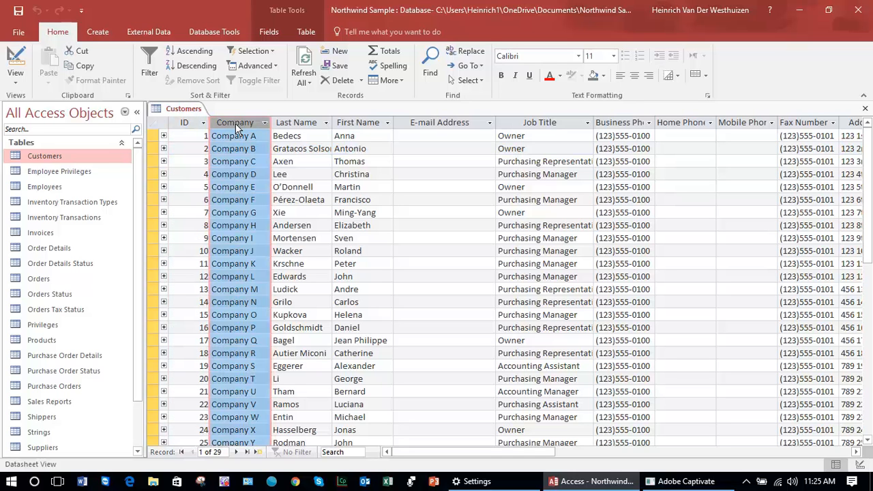
{"action": "left_click", "coordinate": [295, 123]}
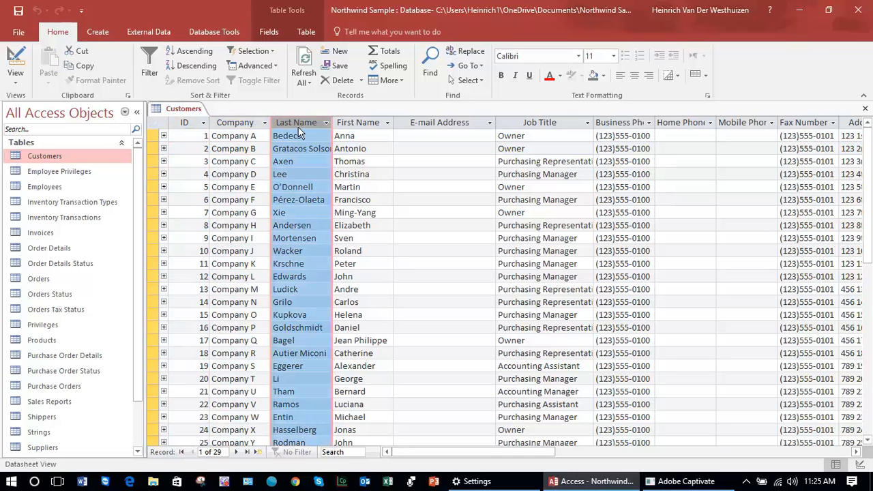
{"action": "left_click", "coordinate": [358, 124]}
{"action": "left_click", "coordinate": [438, 123]}
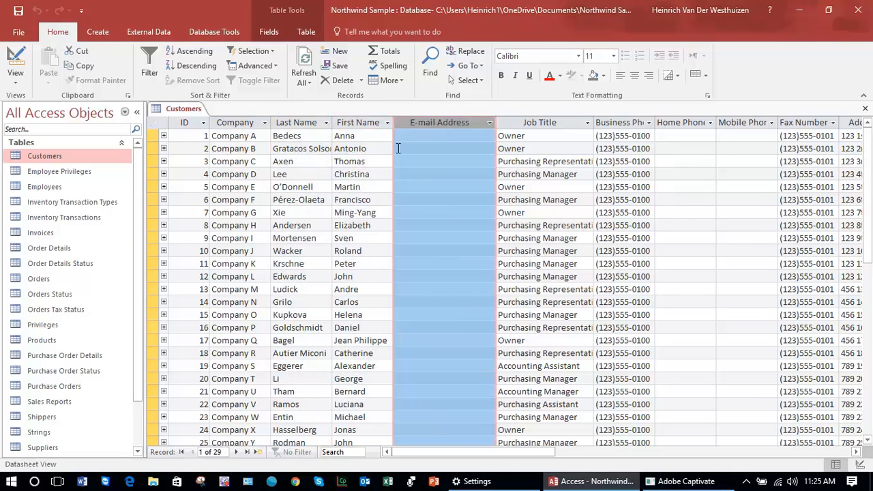
{"action": "left_click", "coordinate": [546, 123]}
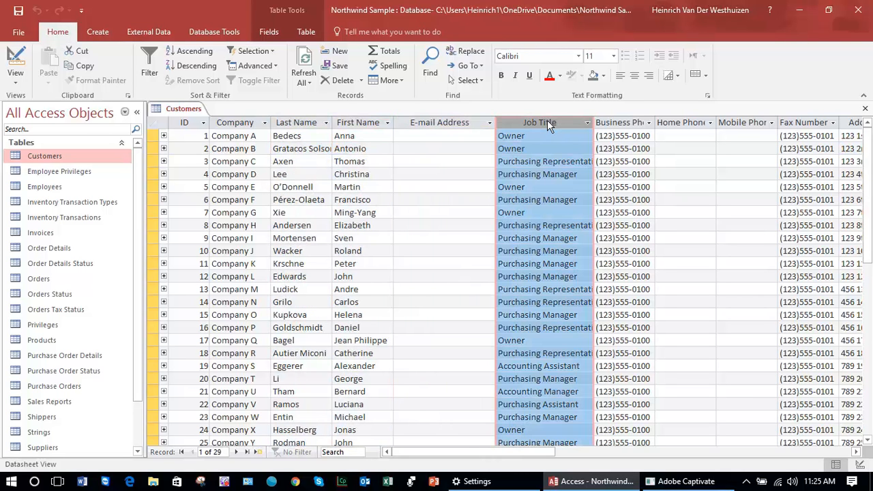
{"action": "left_click_drag", "start_coordinate": [542, 456], "coordinate": [451, 428]}
Replace the last name in the Company F record with a new surname and save the record by moving to another one.
{"action": "left_click", "coordinate": [292, 200]}
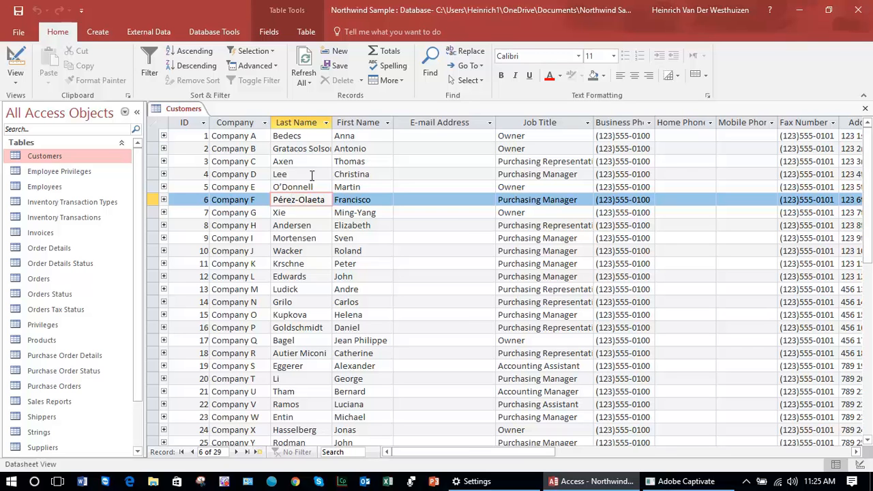
{"action": "left_click_drag", "start_coordinate": [328, 200], "coordinate": [268, 196]}
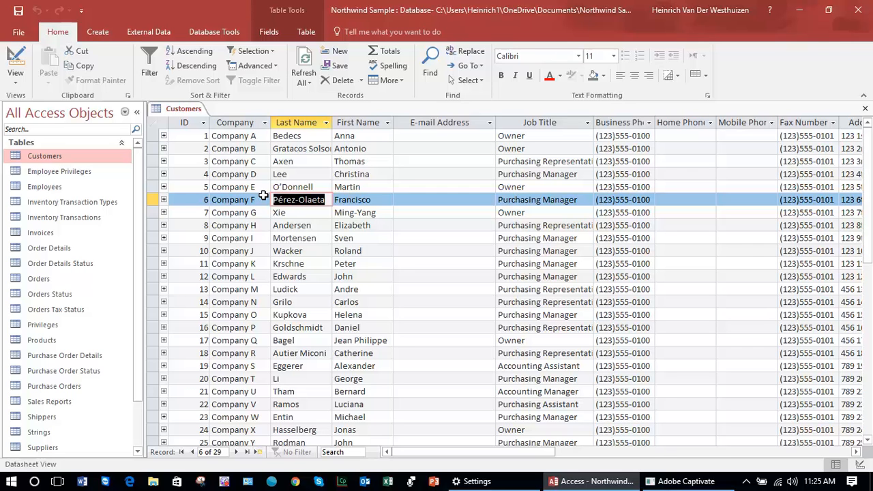
{"action": "type", "text": "Smith"}
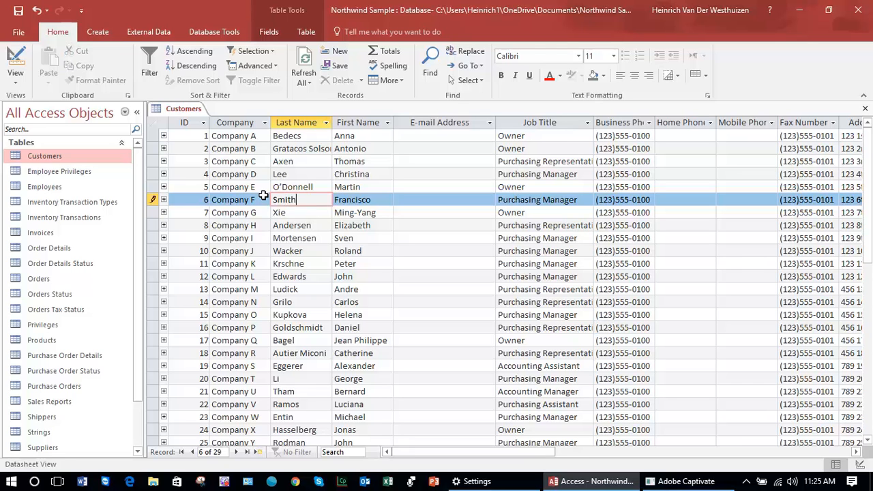
{"action": "key", "text": "Tab"}
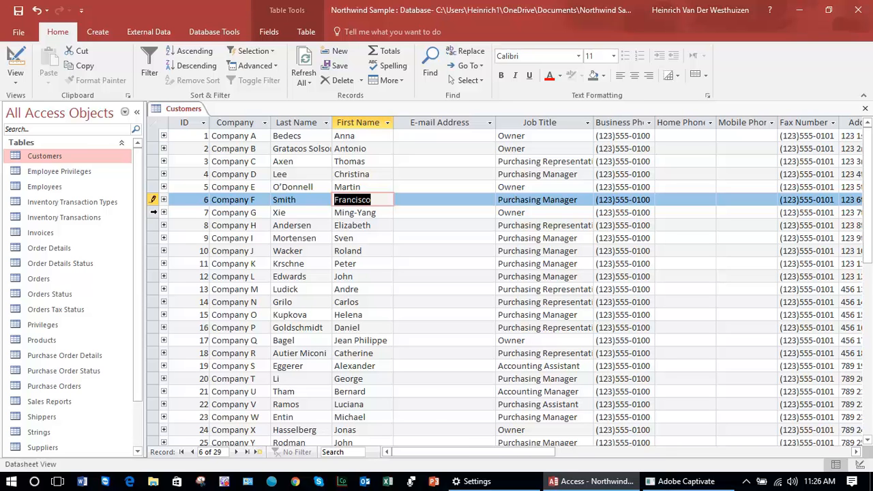
{"action": "key", "text": "Tab"}
{"action": "key", "text": "Tab"}
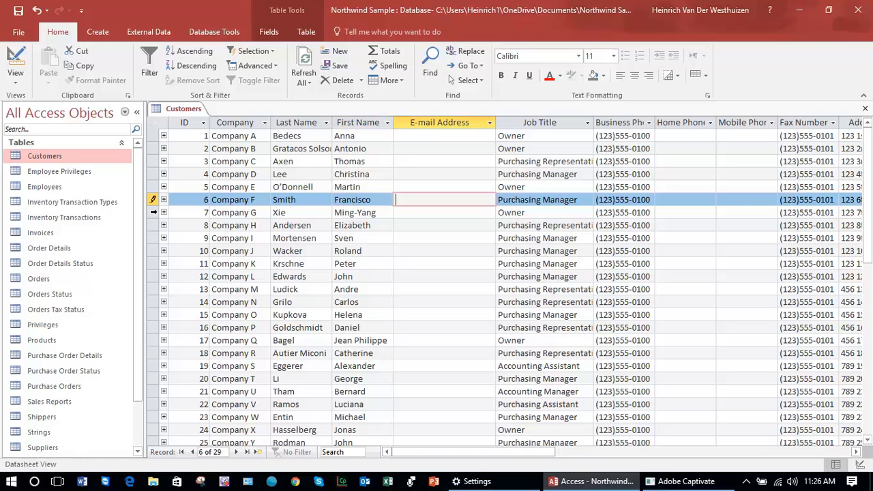
{"action": "key", "text": "Tab"}
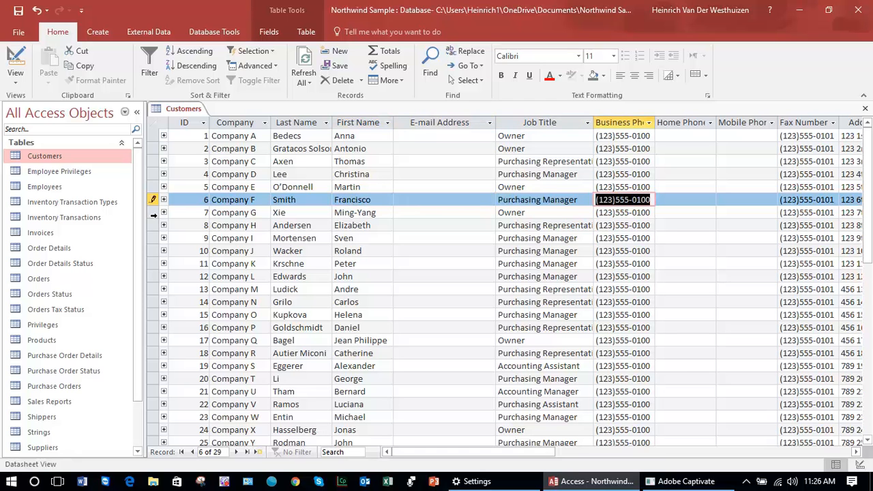
{"action": "left_click", "coordinate": [152, 212]}
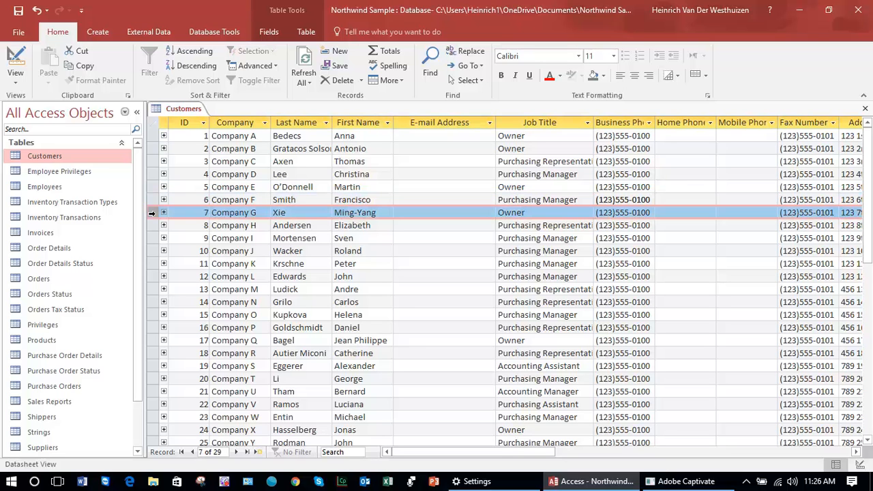
{"action": "left_click", "coordinate": [152, 199]}
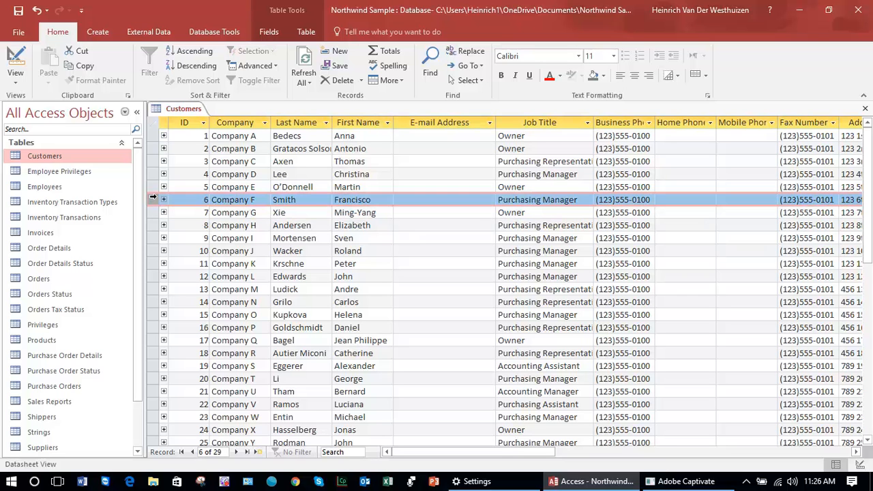
{"action": "left_click", "coordinate": [154, 187]}
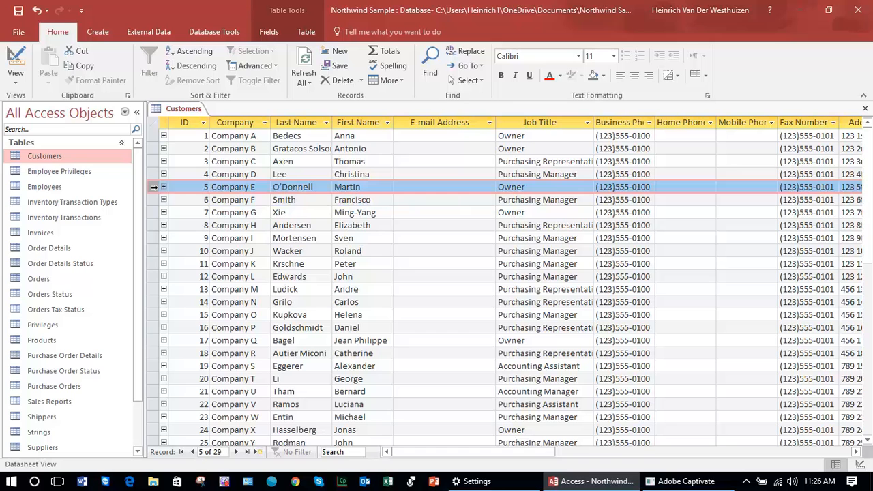
{"action": "left_click", "coordinate": [308, 200]}
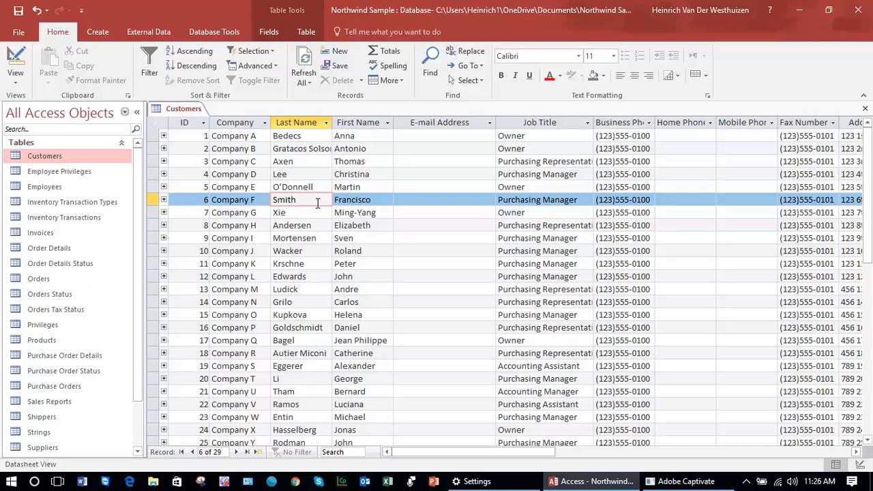
{"action": "left_click", "coordinate": [391, 200]}
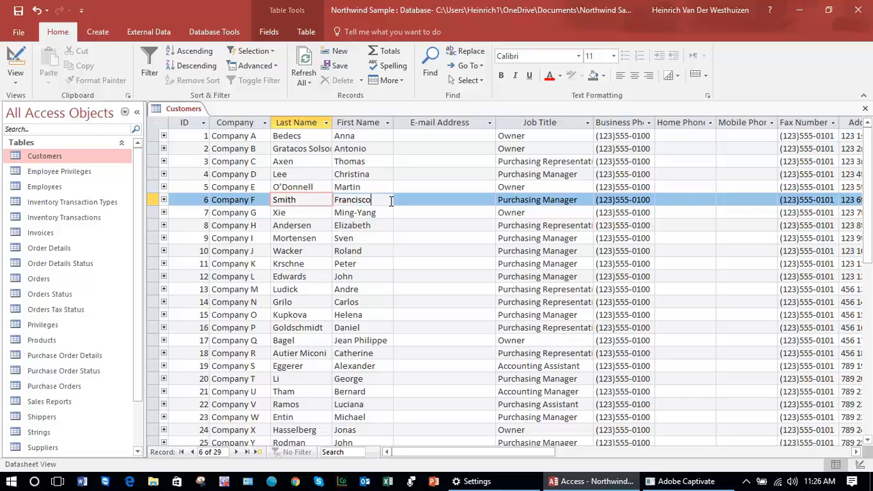
{"action": "left_click", "coordinate": [318, 201]}
{"action": "key", "text": "BackSpace"}
{"action": "key", "text": "BackSpace"}
{"action": "key", "text": "BackSpace"}
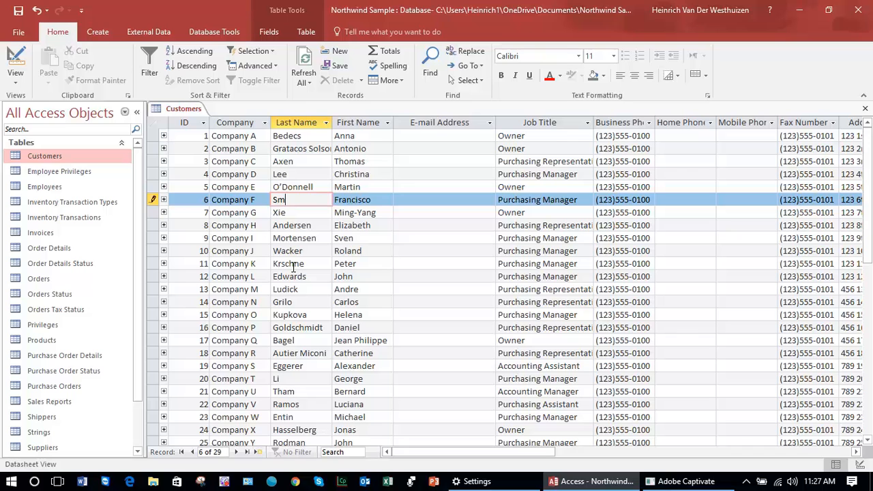
{"action": "key", "text": "Escape"}
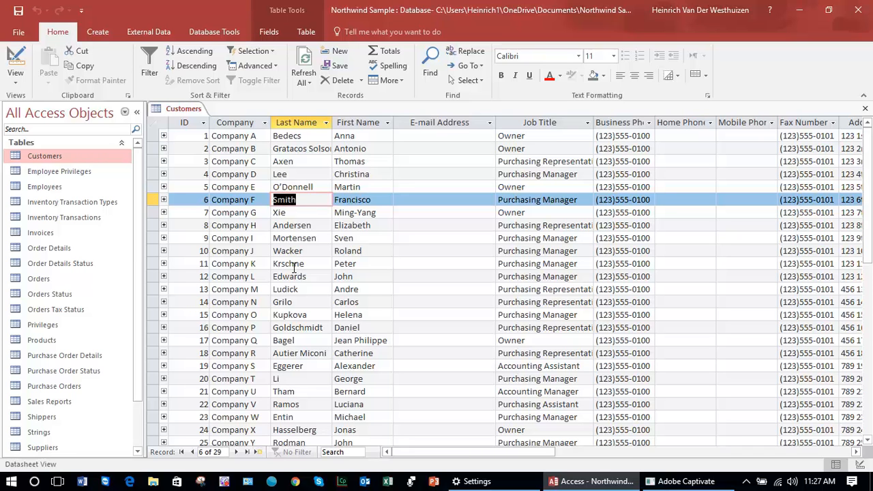
Append "son" to the last name in the Company F record and save the change by selecting the Company G record.
{"action": "left_click", "coordinate": [317, 203]}
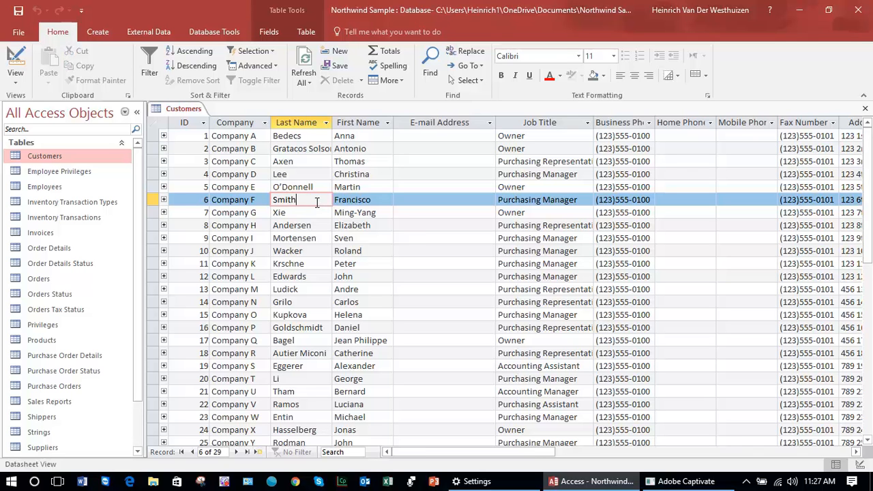
{"action": "type", "text": "son"}
{"action": "key", "text": "Tab"}
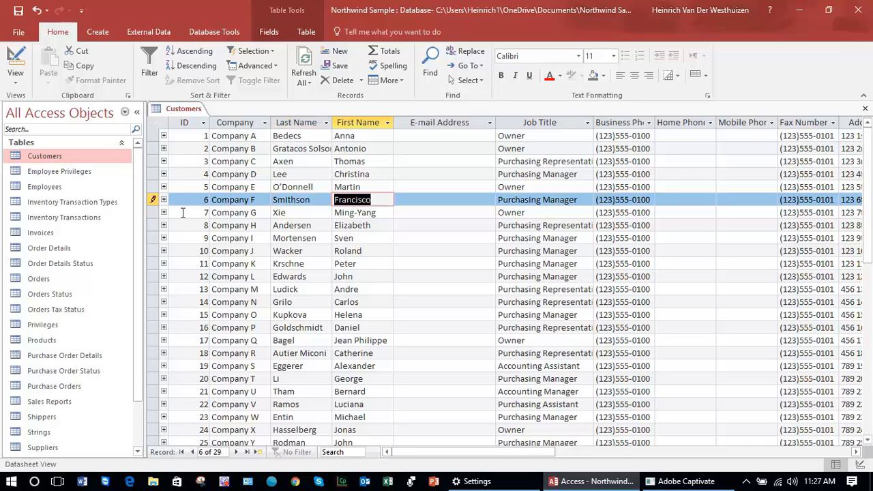
{"action": "left_click", "coordinate": [153, 212]}
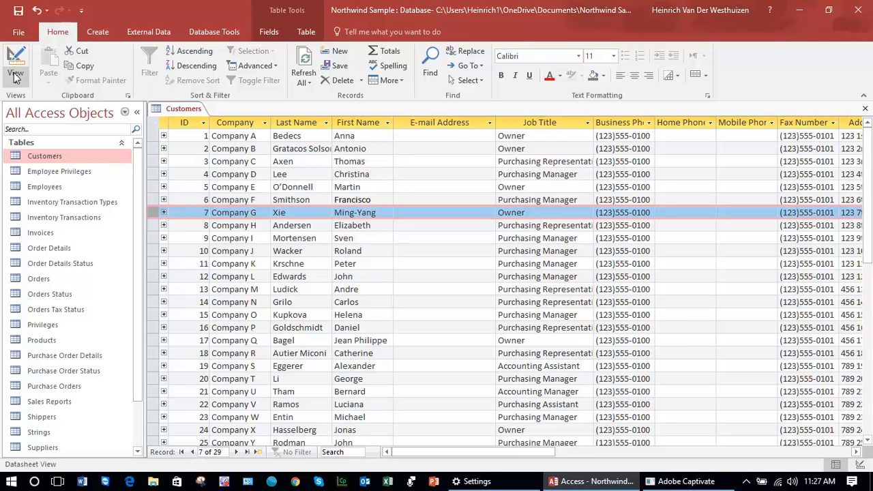
{"action": "left_click", "coordinate": [20, 33]}
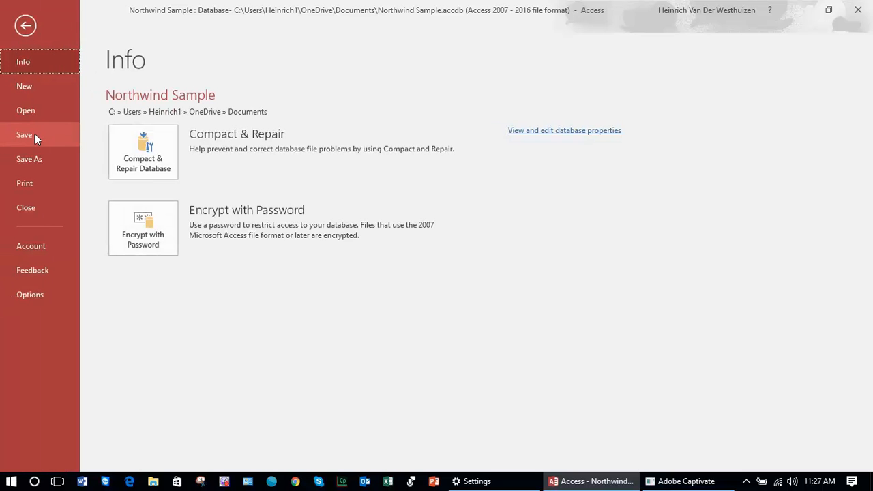
{"action": "left_click", "coordinate": [25, 25]}
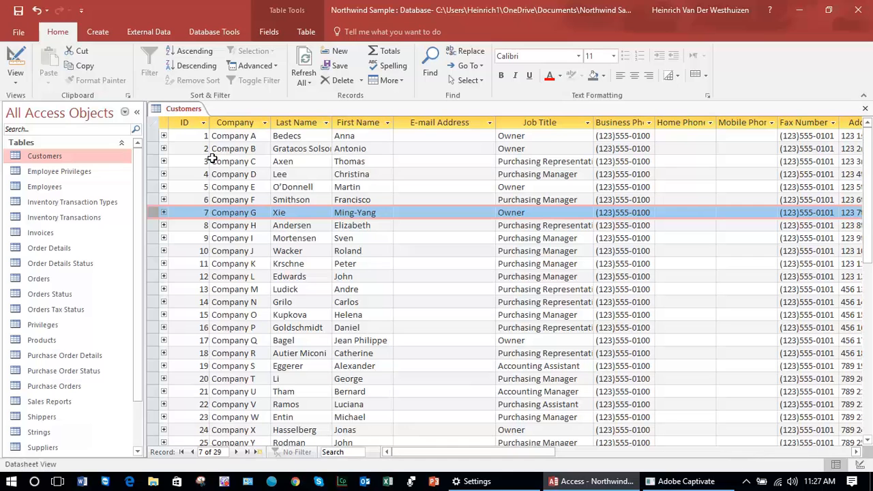
Go through the First Name, Job Title, Business Phone, Fax Number and Company fields of the Company G record.
{"action": "left_click", "coordinate": [350, 212]}
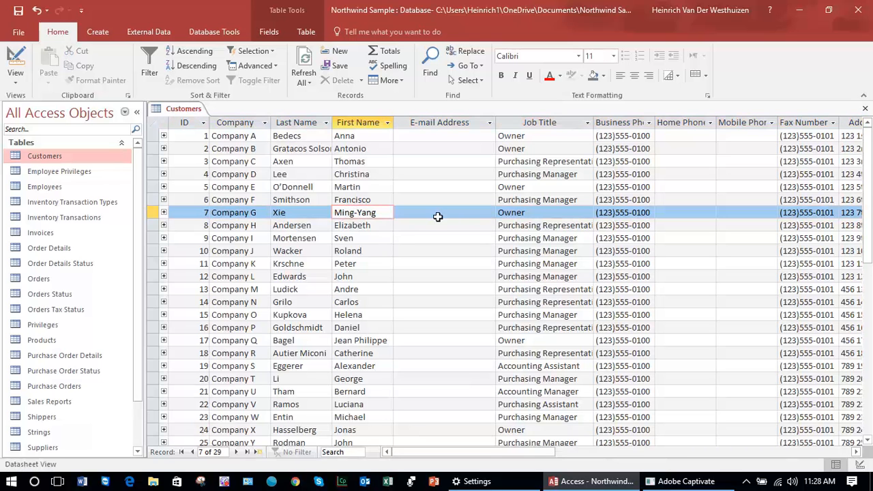
{"action": "left_click", "coordinate": [529, 214]}
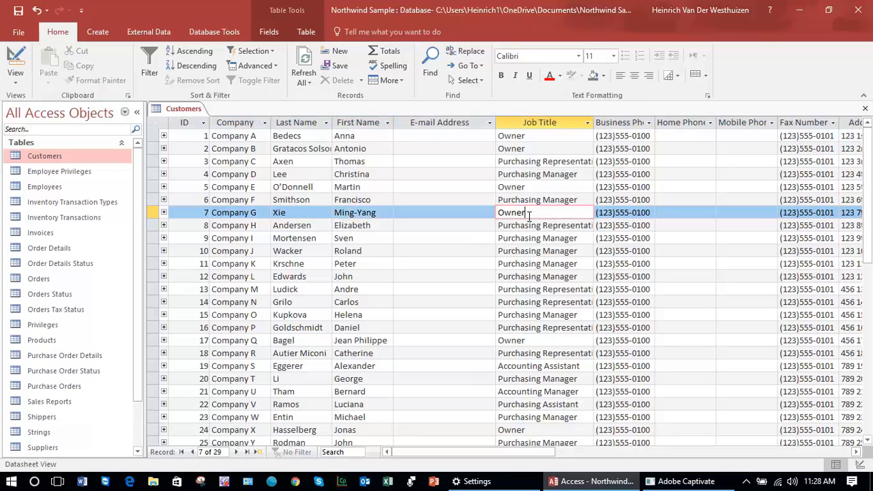
{"action": "left_click", "coordinate": [629, 215]}
{"action": "left_click", "coordinate": [809, 214]}
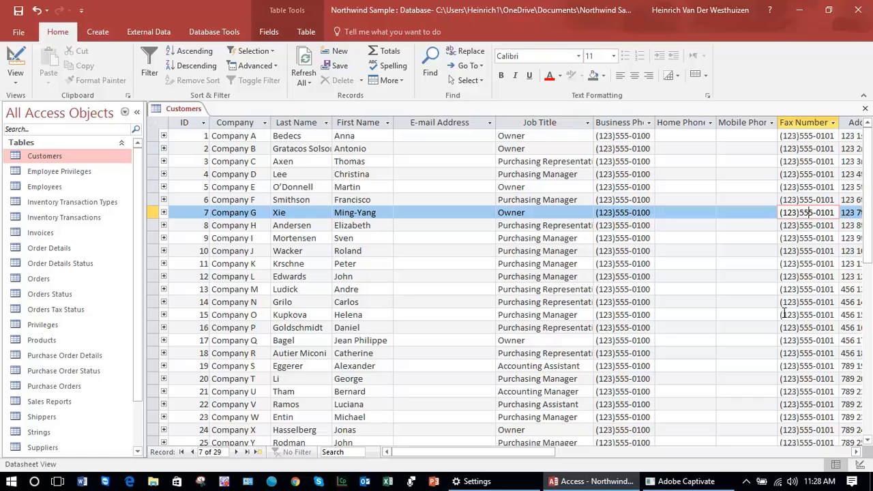
{"action": "left_click", "coordinate": [231, 213]}
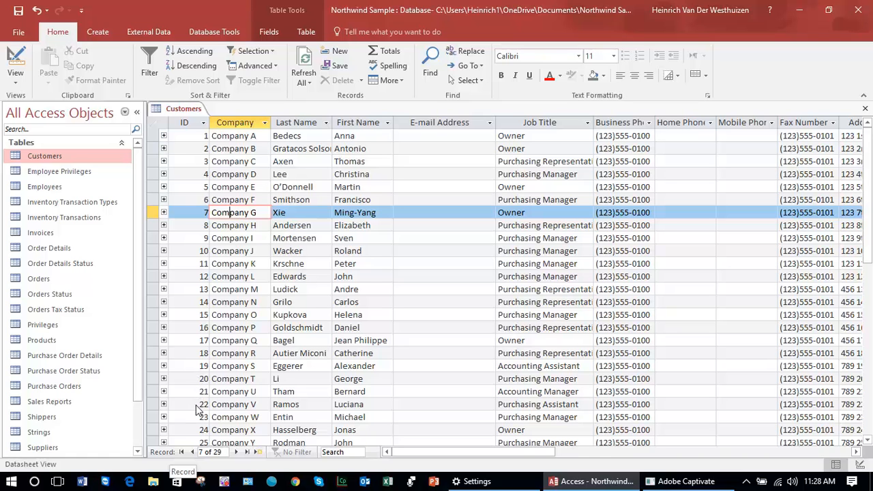
Step through the records one at a time, back to record 4, forward to record 7 and back to record 4.
{"action": "left_click", "coordinate": [194, 453]}
{"action": "left_click", "coordinate": [193, 452]}
{"action": "left_click", "coordinate": [194, 452]}
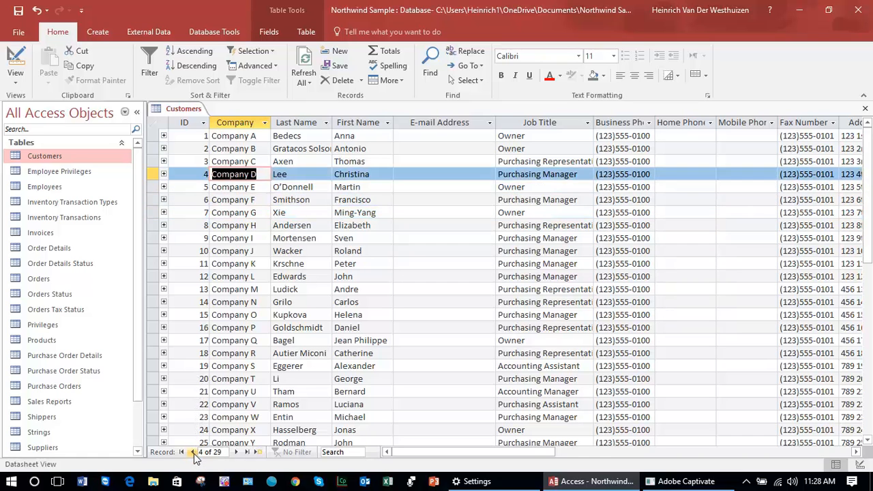
{"action": "left_click", "coordinate": [237, 452]}
{"action": "left_click", "coordinate": [237, 453]}
{"action": "left_click", "coordinate": [236, 453]}
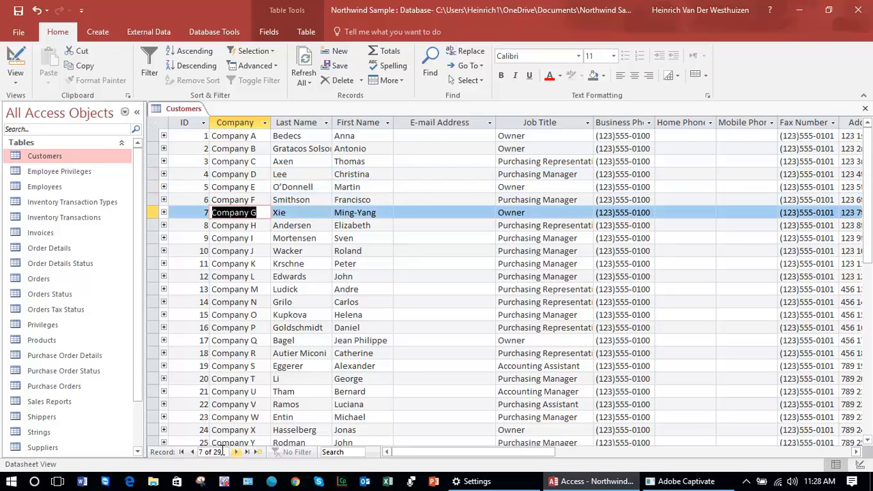
{"action": "left_click", "coordinate": [194, 453]}
{"action": "left_click", "coordinate": [194, 453]}
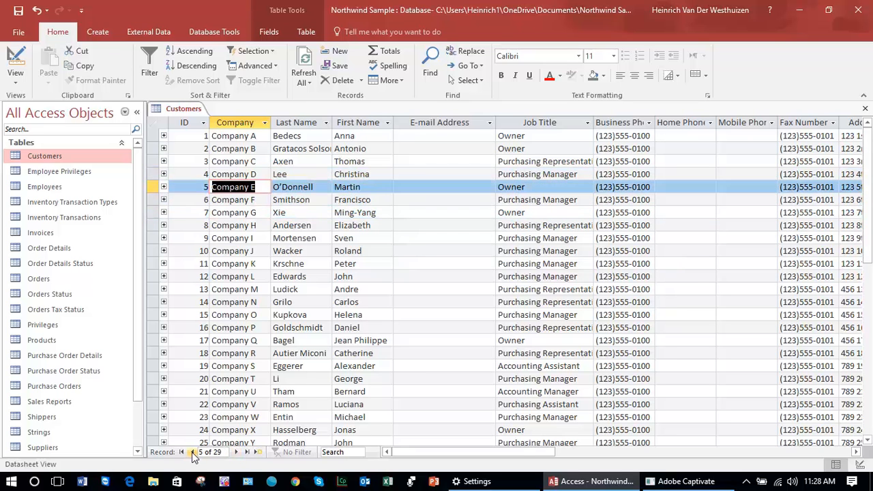
{"action": "left_click", "coordinate": [194, 452]}
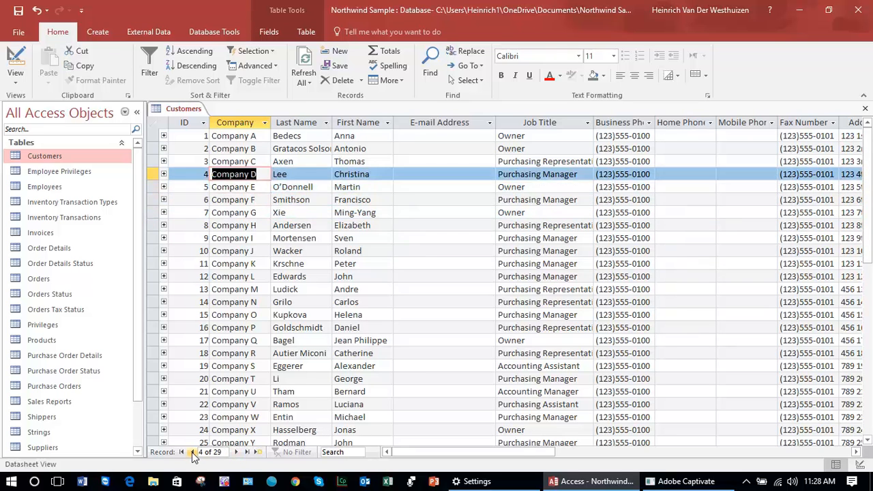
Advance one record at a time from record 4 to record 16, Company P.
{"action": "left_click", "coordinate": [237, 452]}
{"action": "left_click", "coordinate": [237, 453]}
{"action": "left_click", "coordinate": [237, 453]}
{"action": "left_click", "coordinate": [237, 452]}
{"action": "left_click", "coordinate": [237, 453]}
{"action": "left_click", "coordinate": [237, 453]}
{"action": "left_click", "coordinate": [237, 453]}
{"action": "left_click", "coordinate": [237, 453]}
{"action": "left_click", "coordinate": [236, 452]}
{"action": "left_click", "coordinate": [237, 453]}
{"action": "left_click", "coordinate": [237, 452]}
{"action": "left_click", "coordinate": [237, 452]}
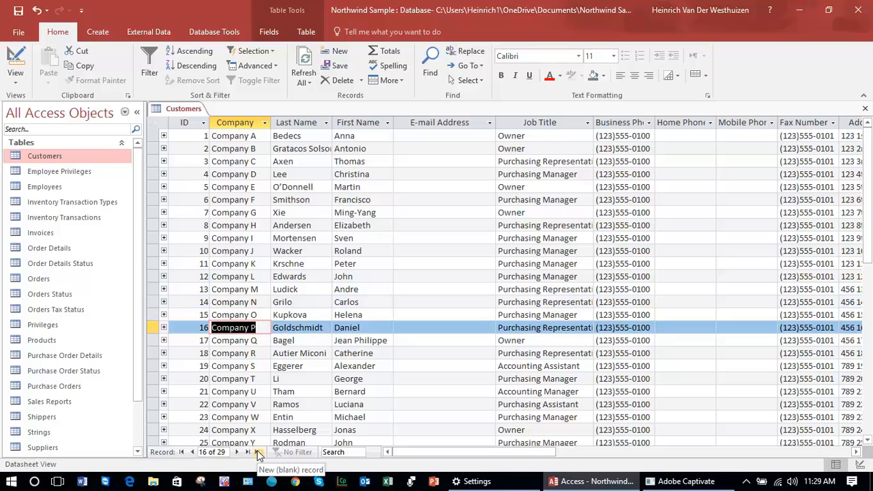
Add a new record to the Customers table with Company DD as the company.
{"action": "left_click", "coordinate": [258, 454]}
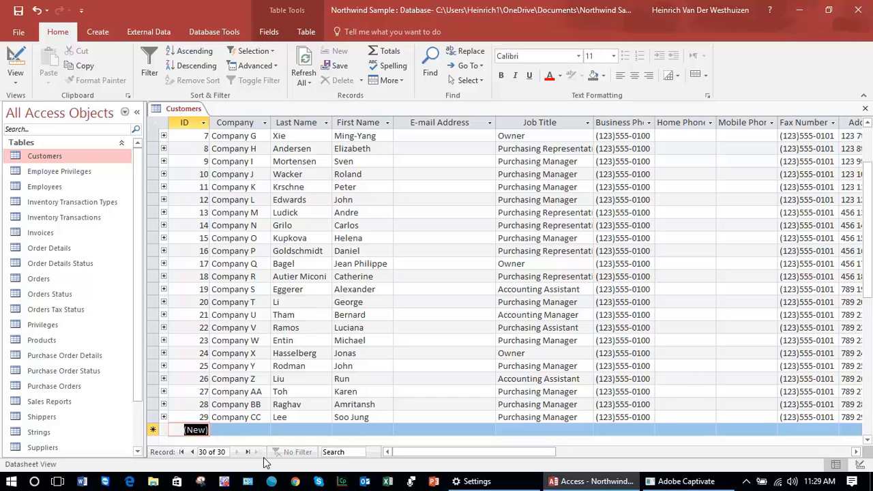
{"action": "key", "text": "Tab"}
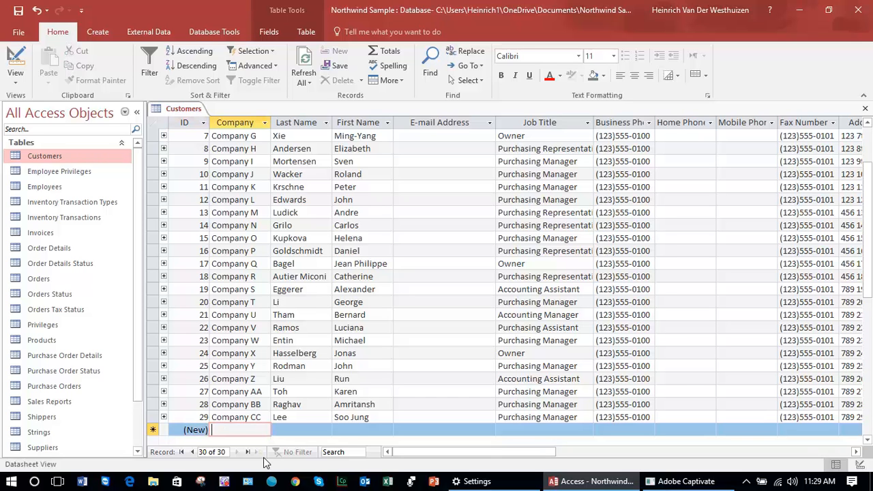
{"action": "type", "text": "Company "}
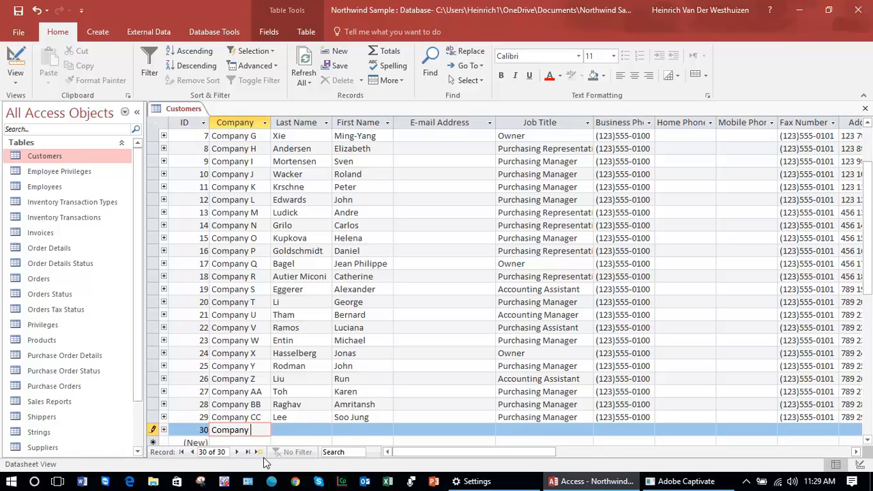
{"action": "type", "text": "DD"}
Enter the customer's last and first names in the Company DD record and save it by selecting the Company CC record.
{"action": "key", "text": "Tab"}
{"action": "type", "text": "John"}
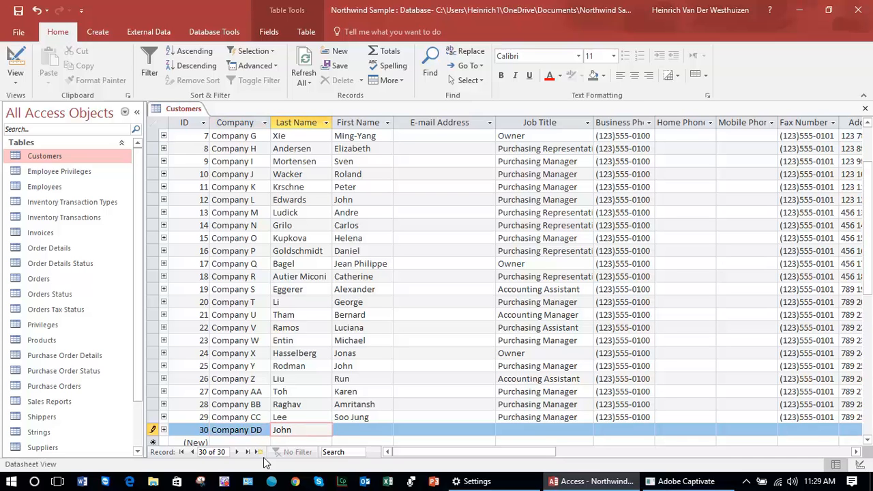
{"action": "key", "text": "Tab"}
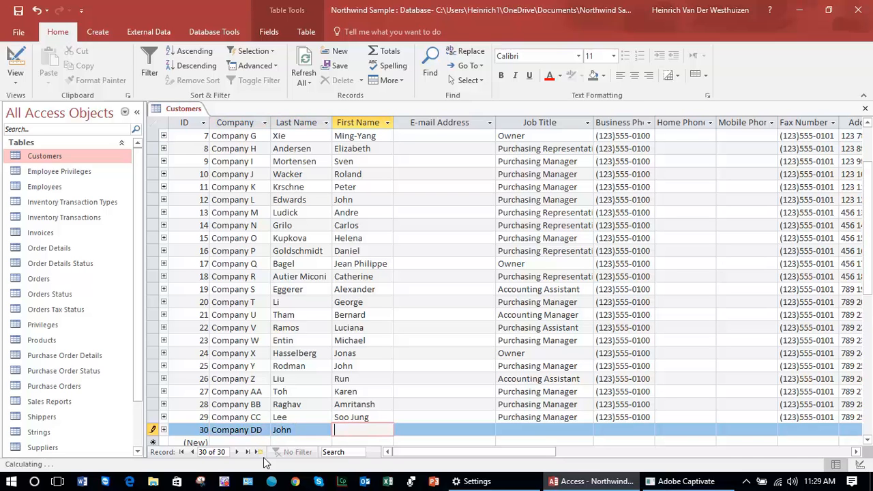
{"action": "type", "text": "Smith"}
{"action": "key", "text": "Tab"}
{"action": "key", "text": "Tab"}
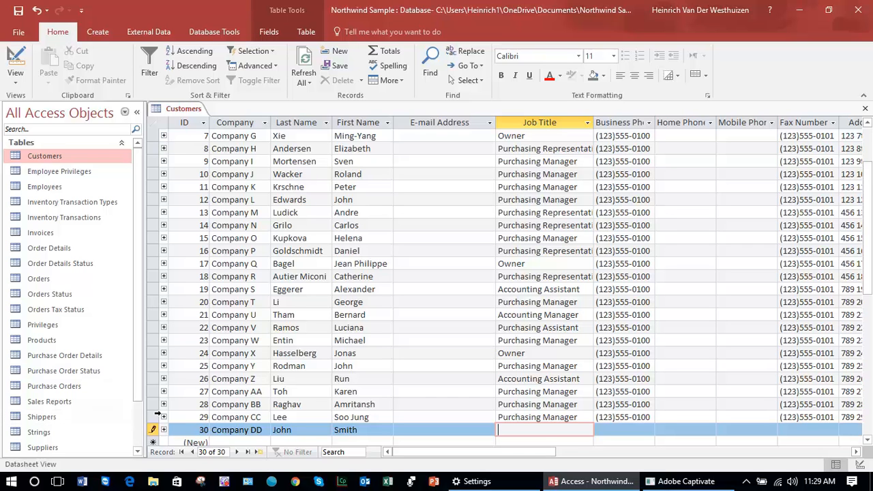
{"action": "left_click", "coordinate": [153, 417]}
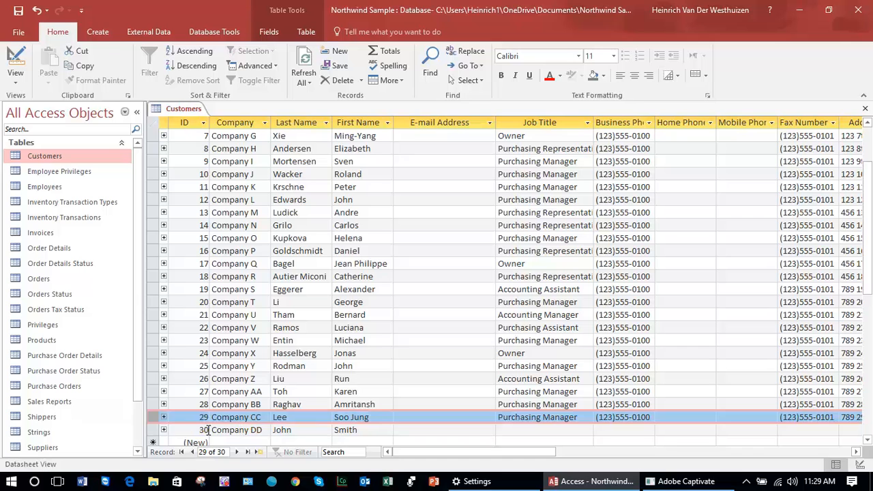
Delete the Company DD record from the Customers table.
{"action": "left_click", "coordinate": [152, 430]}
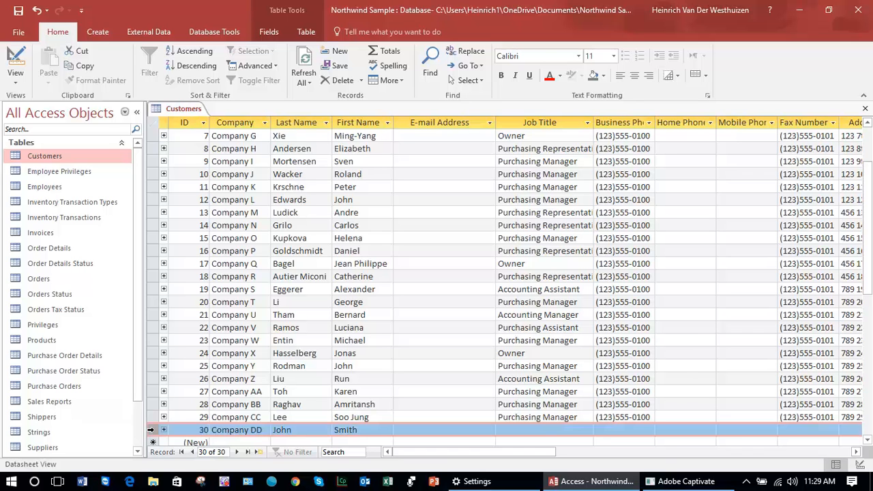
{"action": "right_click", "coordinate": [152, 430]}
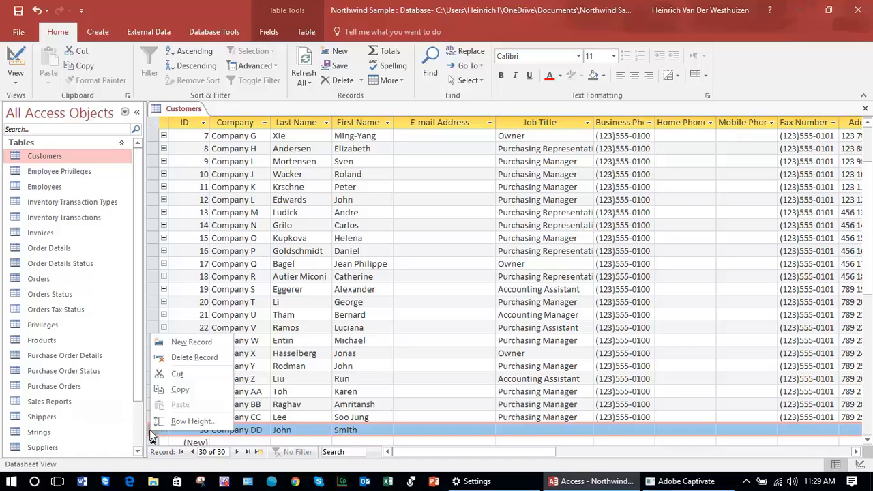
{"action": "left_click", "coordinate": [192, 358]}
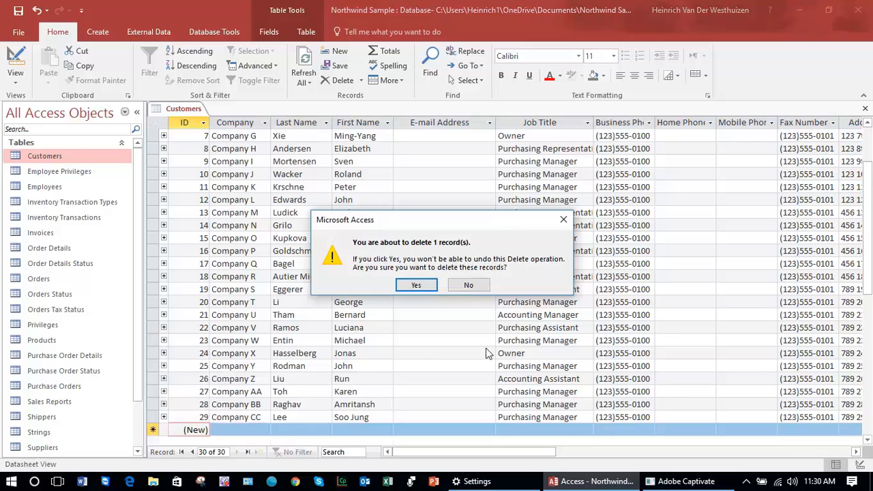
{"action": "left_click", "coordinate": [420, 286]}
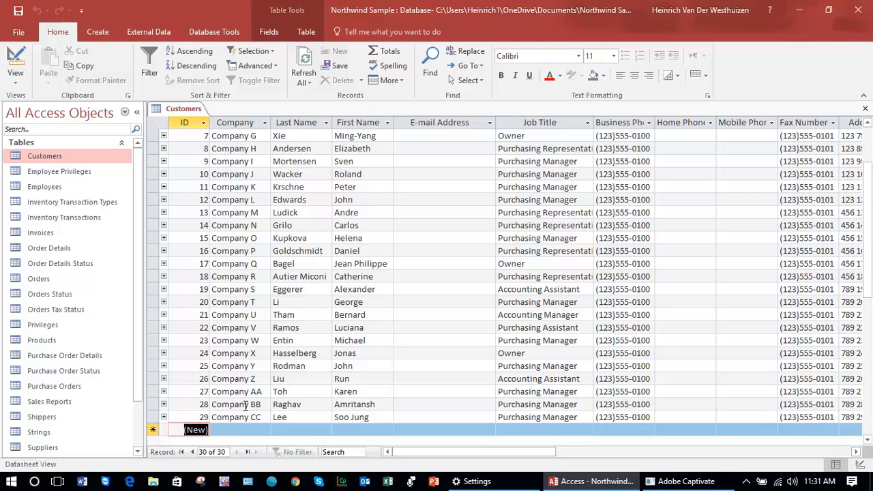
{"action": "left_click", "coordinate": [151, 251]}
{"action": "right_click", "coordinate": [152, 252]}
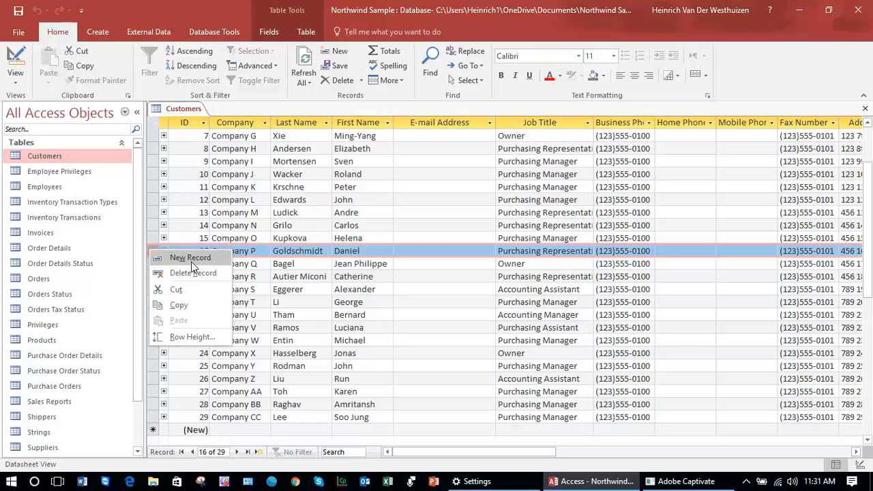
{"action": "left_click", "coordinate": [187, 225]}
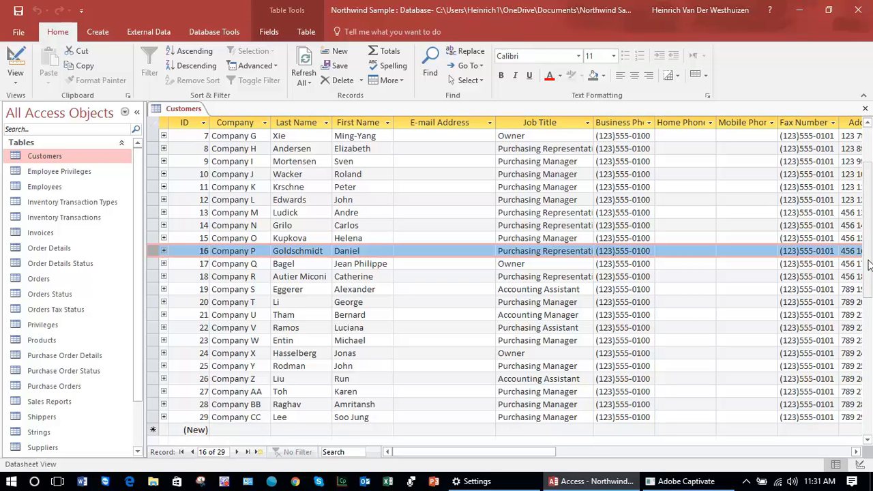
{"action": "scroll", "coordinate": [866, 227], "scroll_direction": "down", "scroll_amount": 2}
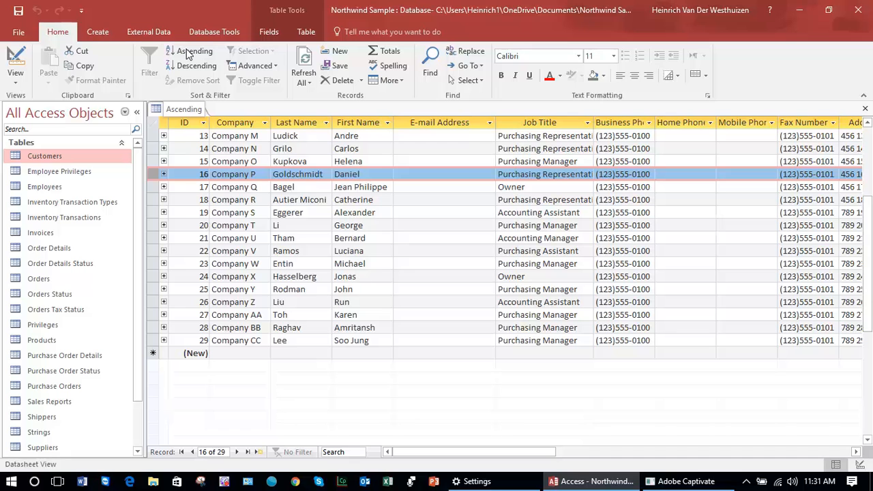
{"action": "left_click", "coordinate": [275, 66]}
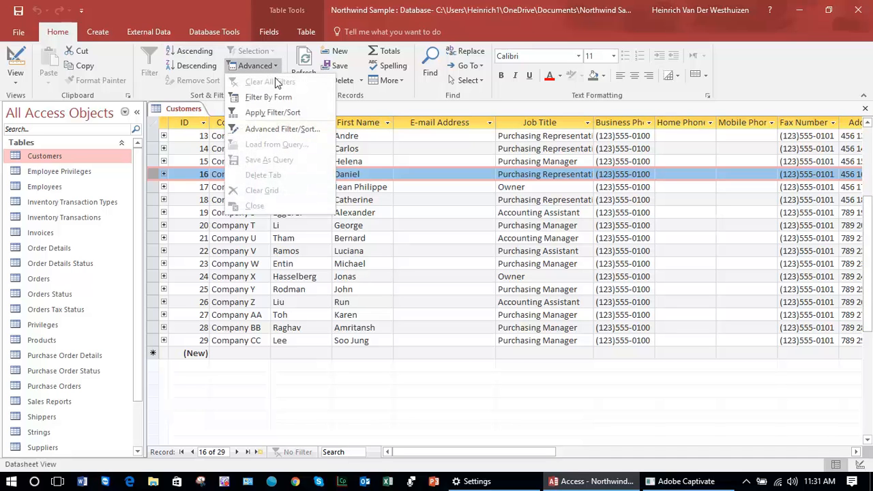
{"action": "left_click", "coordinate": [289, 118]}
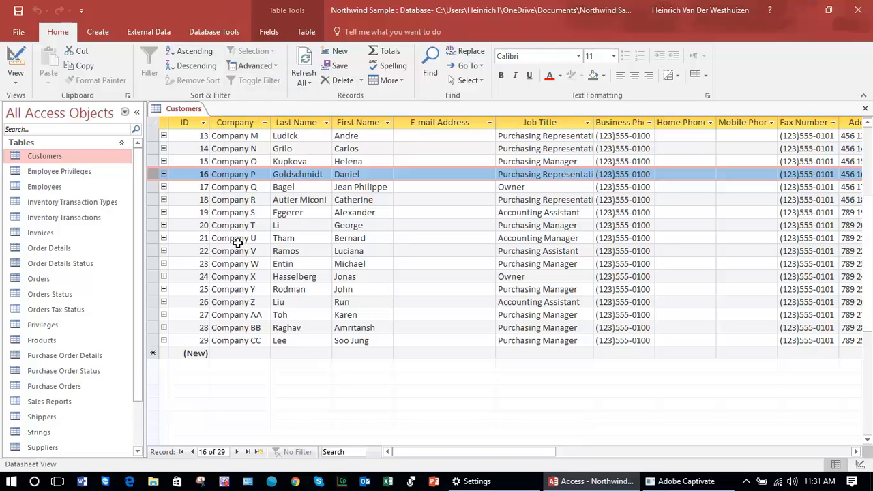
{"action": "left_click", "coordinate": [154, 187]}
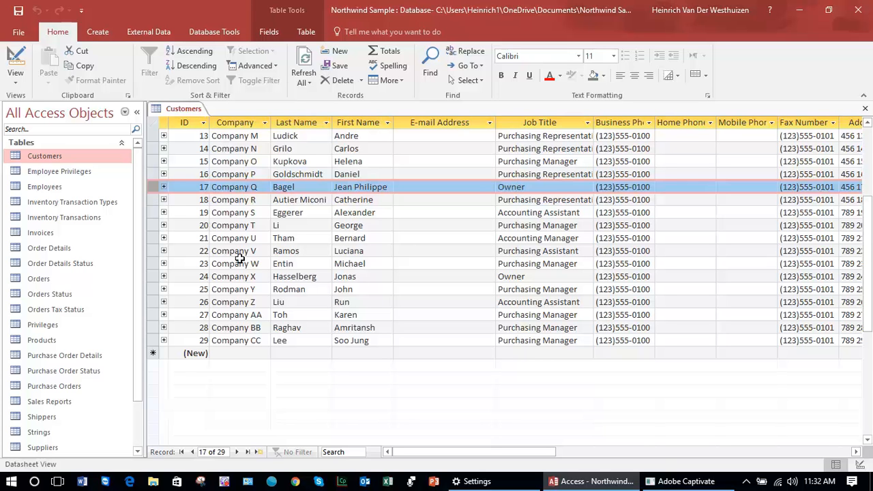
Enter Company DD in a new customer record, move on to its Job Title field and discard the unsaved record.
{"action": "left_click", "coordinate": [153, 352]}
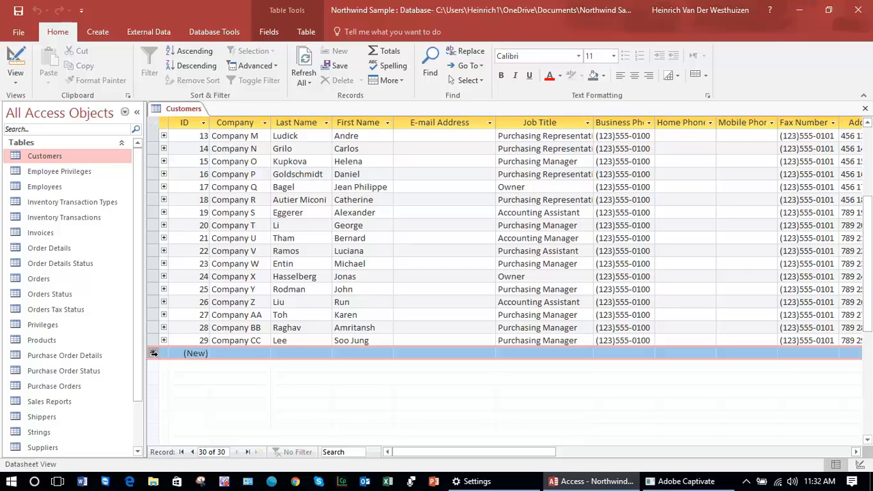
{"action": "left_click", "coordinate": [193, 353]}
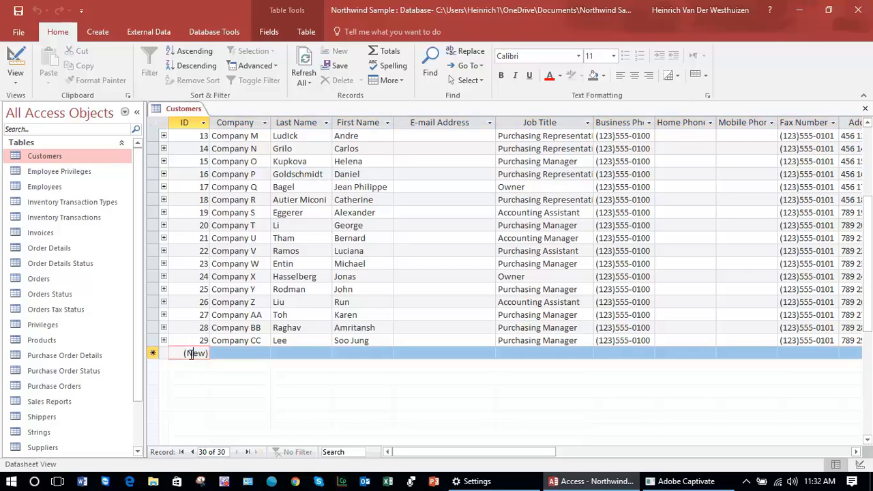
{"action": "left_click", "coordinate": [232, 353]}
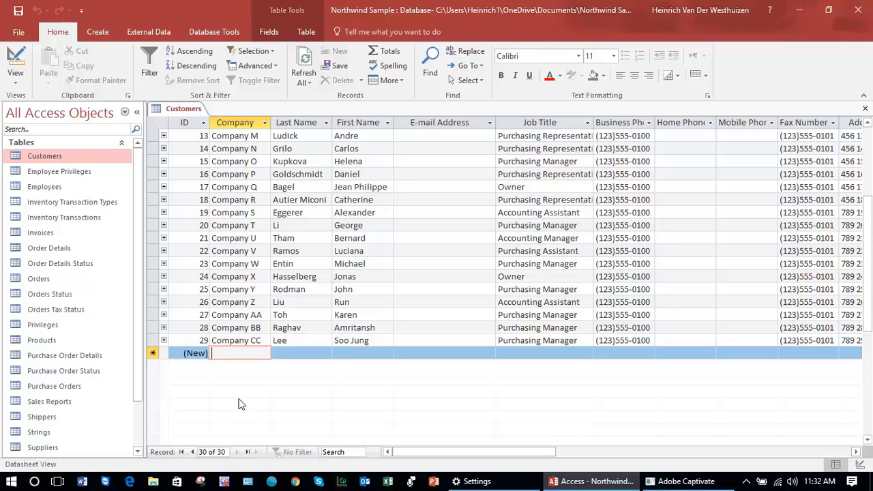
{"action": "type", "text": "C"}
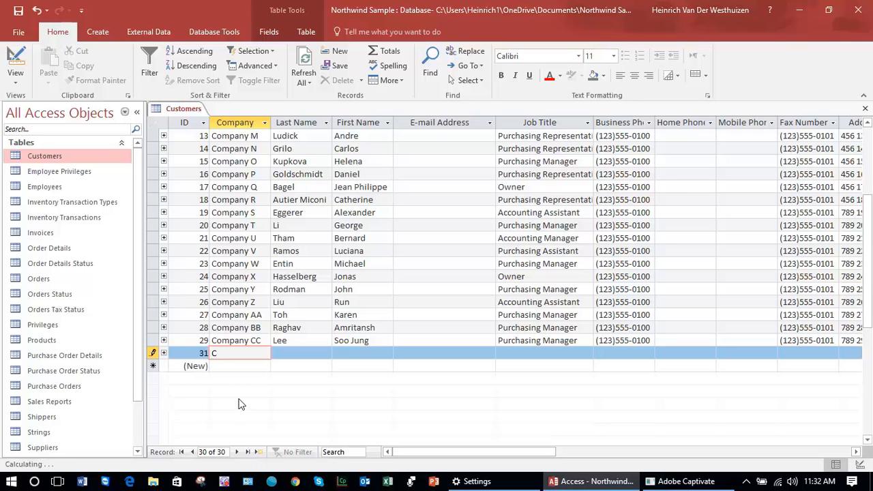
{"action": "type", "text": "ompany DD"}
{"action": "key", "text": "Tab"}
{"action": "key", "text": "Tab"}
{"action": "key", "text": "Tab"}
{"action": "key", "text": "Tab"}
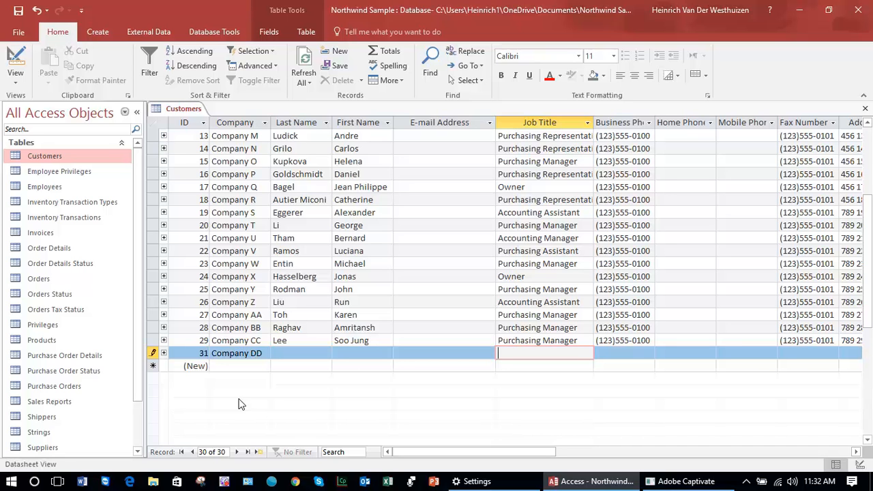
{"action": "key", "text": "Escape"}
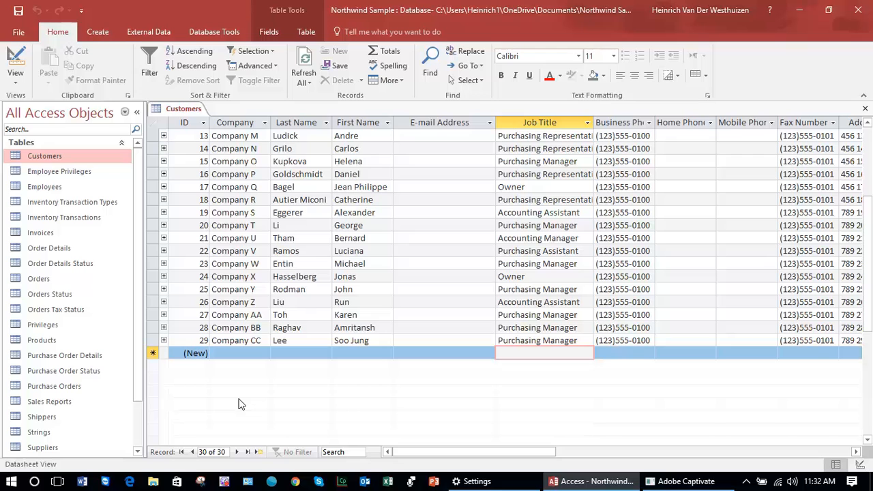